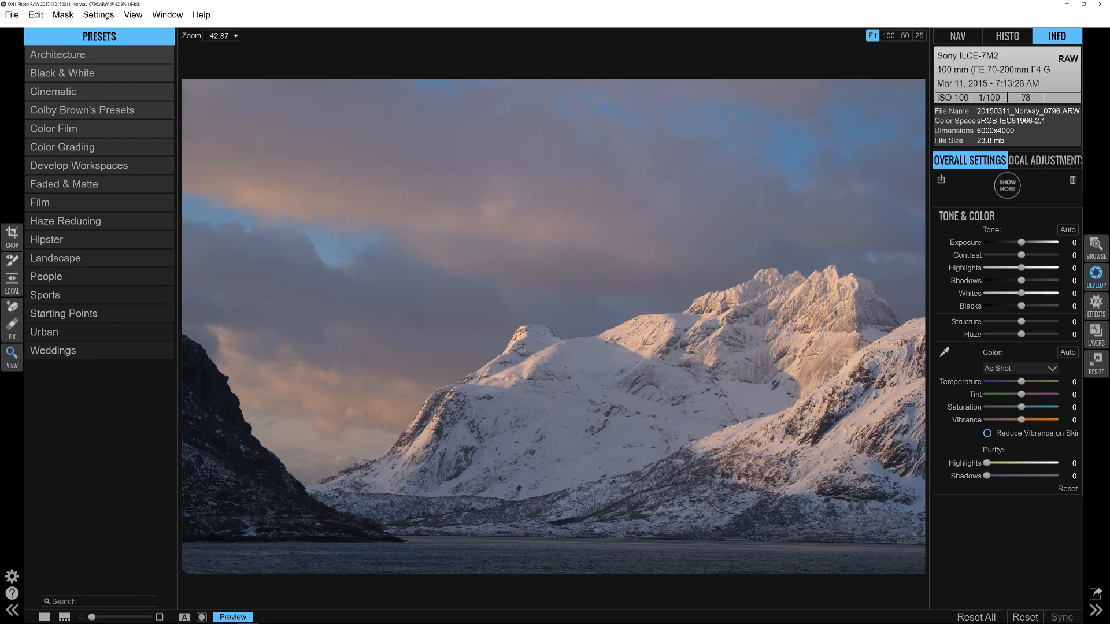
Set the photo's Shadows to 19, lower the Highlights slightly, and raise the Temperature and Saturation a little
{"action": "left_click_drag", "start_coordinate": [1021, 282], "coordinate": [1035, 280]}
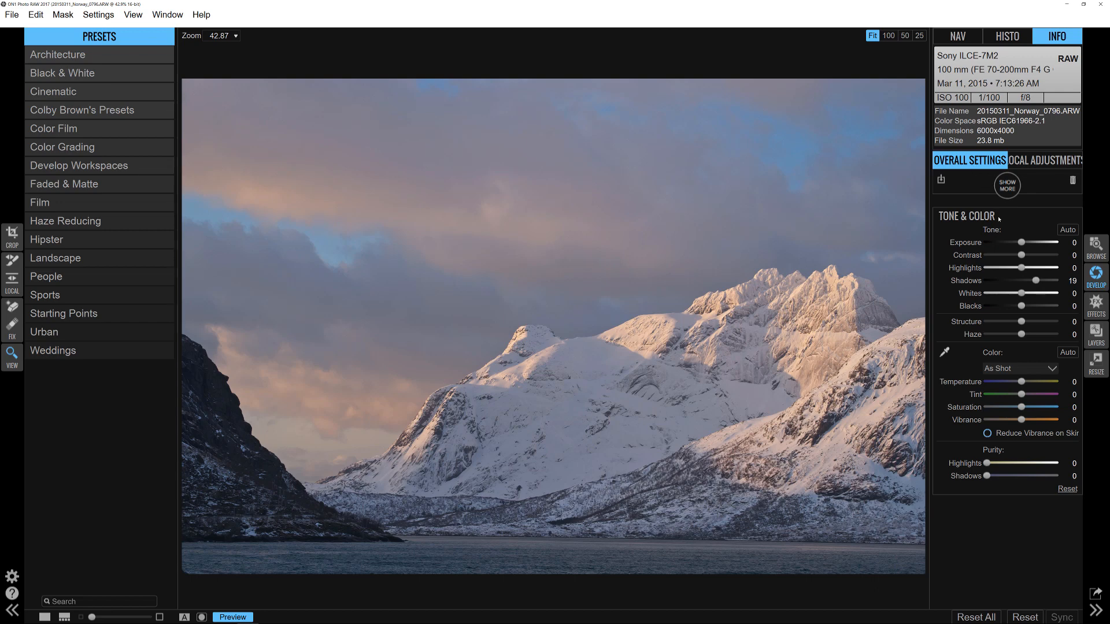
{"action": "left_click_drag", "start_coordinate": [1023, 267], "coordinate": [1012, 267]}
{"action": "left_click_drag", "start_coordinate": [1022, 382], "coordinate": [1029, 382]}
{"action": "left_click_drag", "start_coordinate": [1021, 408], "coordinate": [1037, 409]}
Add a Tone Enhancer filter in Effects with the Dark Contrast style and set its Compression to 75
{"action": "left_click", "coordinate": [1094, 308]}
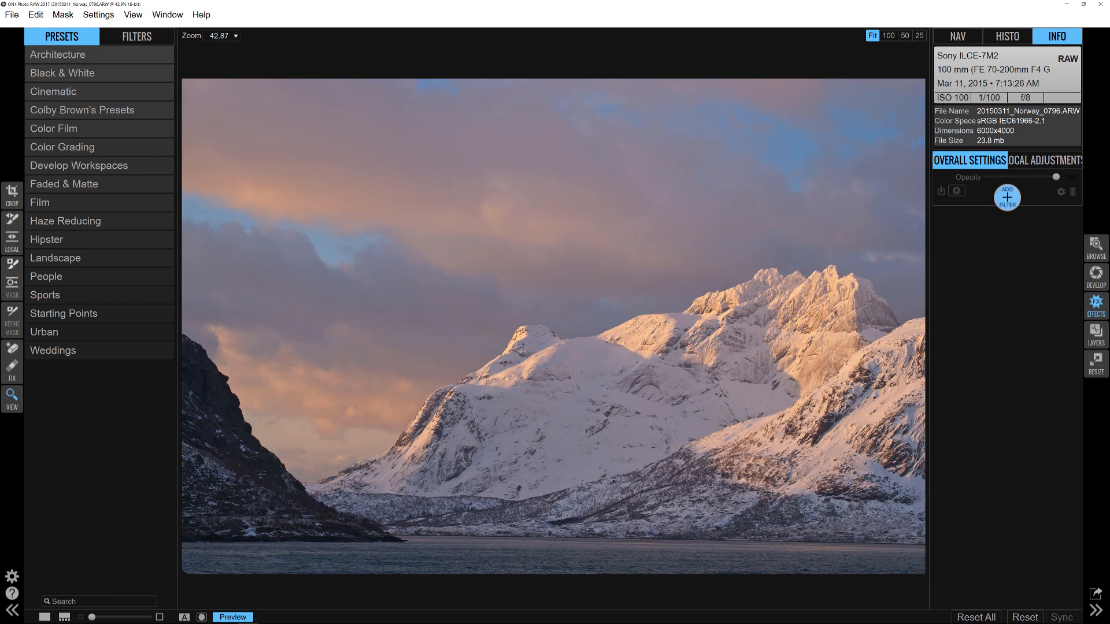
{"action": "left_click", "coordinate": [1013, 203]}
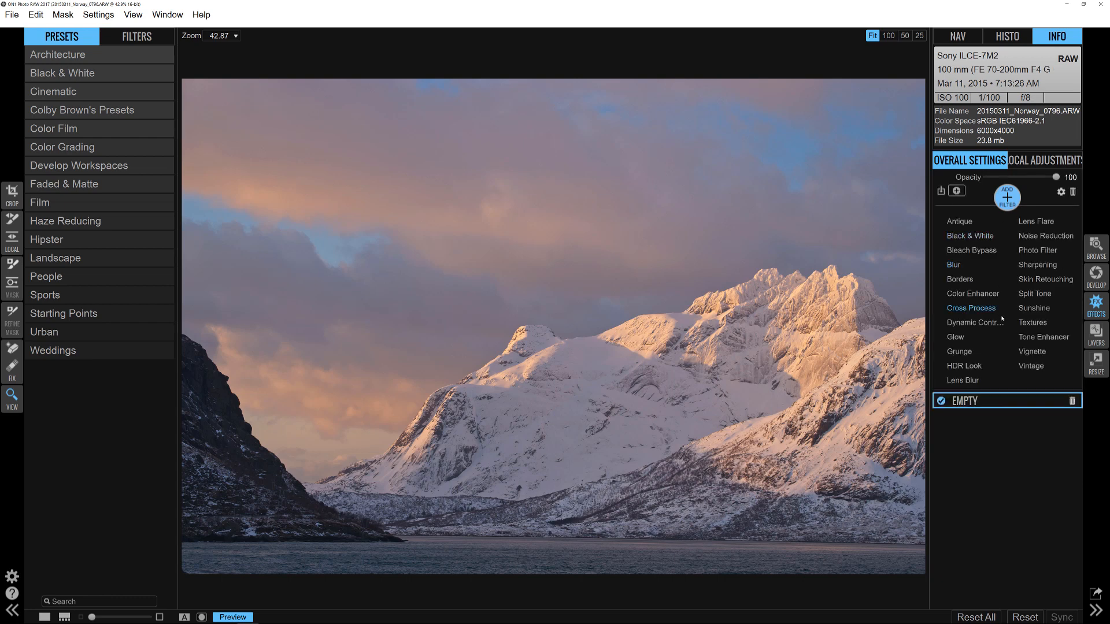
{"action": "left_click", "coordinate": [1030, 339]}
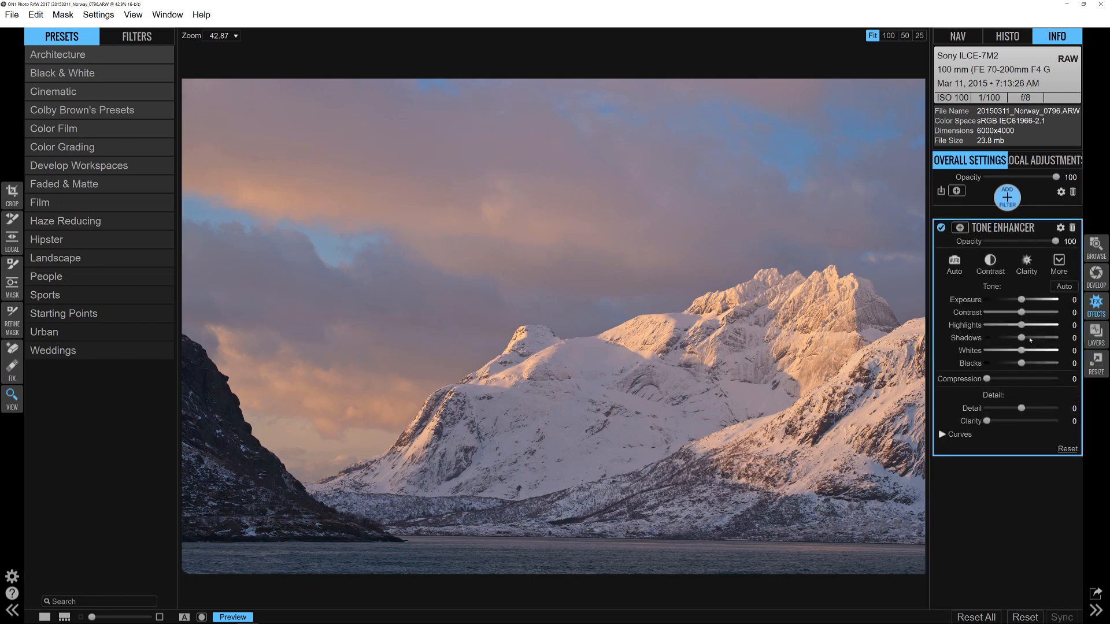
{"action": "left_click", "coordinate": [1061, 261]}
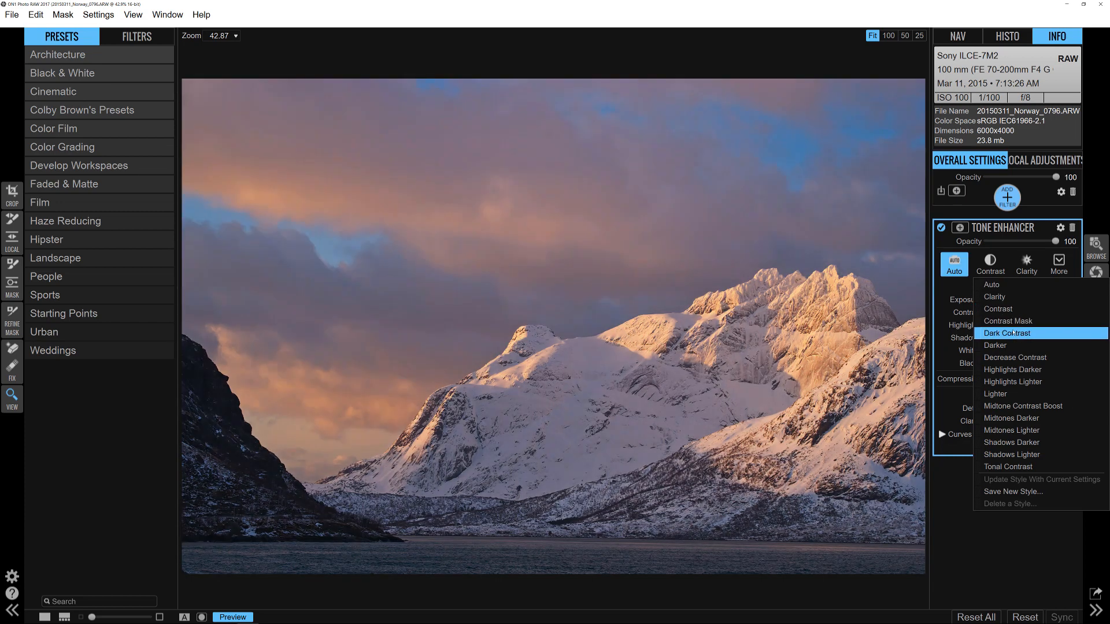
{"action": "left_click", "coordinate": [1012, 332]}
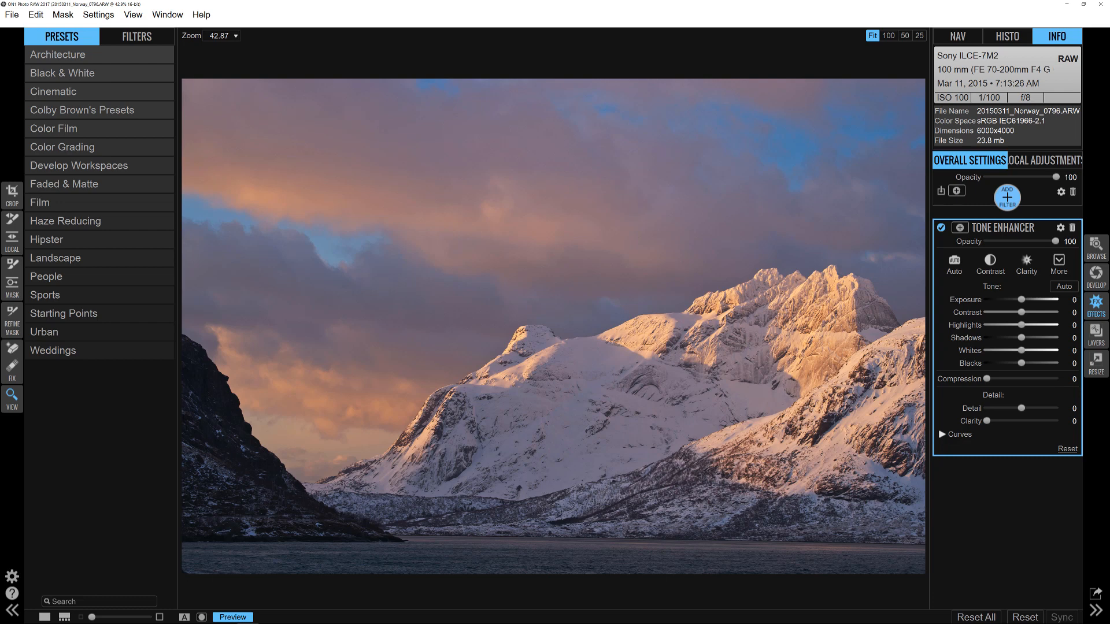
{"action": "left_click_drag", "start_coordinate": [989, 378], "coordinate": [1037, 379]}
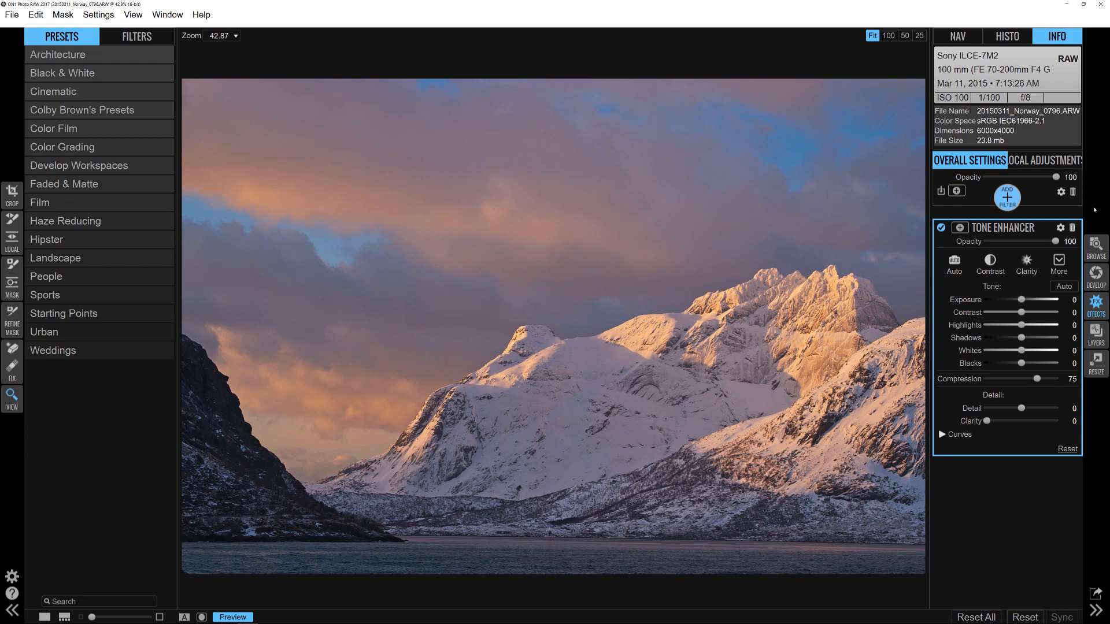
Add a Color Enhancer filter and apply the Red Enhancer style to it
{"action": "left_click", "coordinate": [1016, 199]}
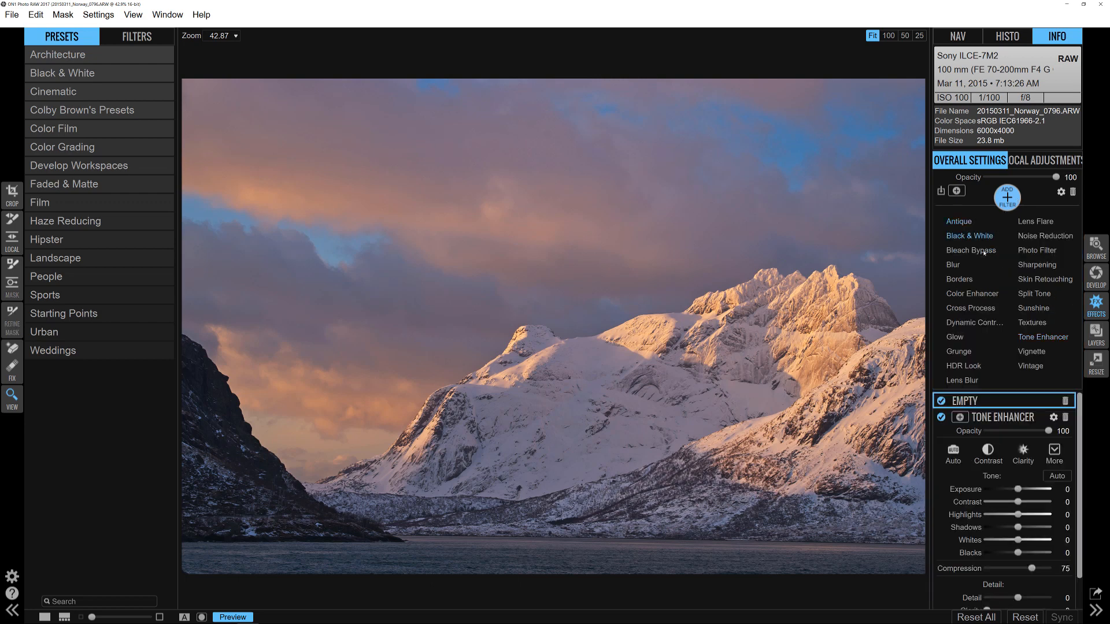
{"action": "left_click", "coordinate": [995, 295]}
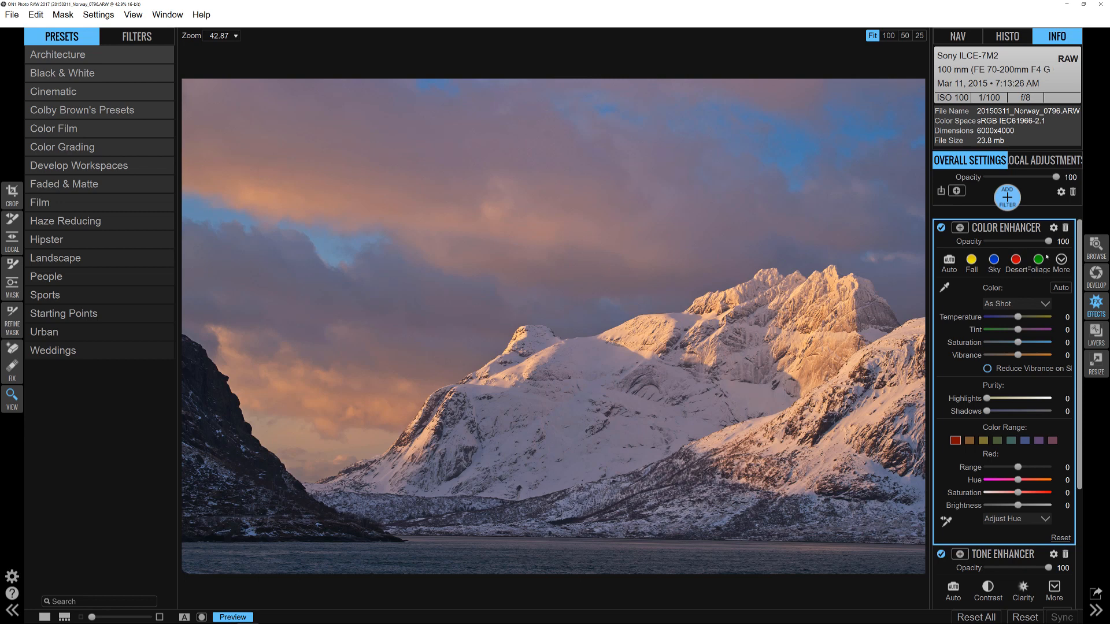
{"action": "left_click", "coordinate": [1061, 261]}
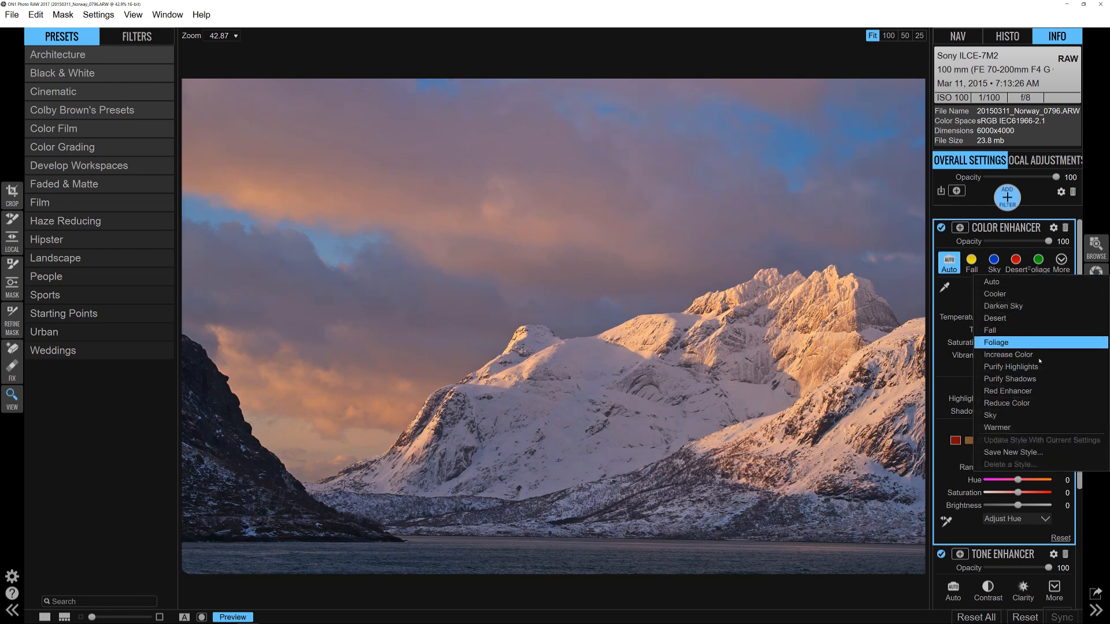
{"action": "left_click", "coordinate": [1034, 393]}
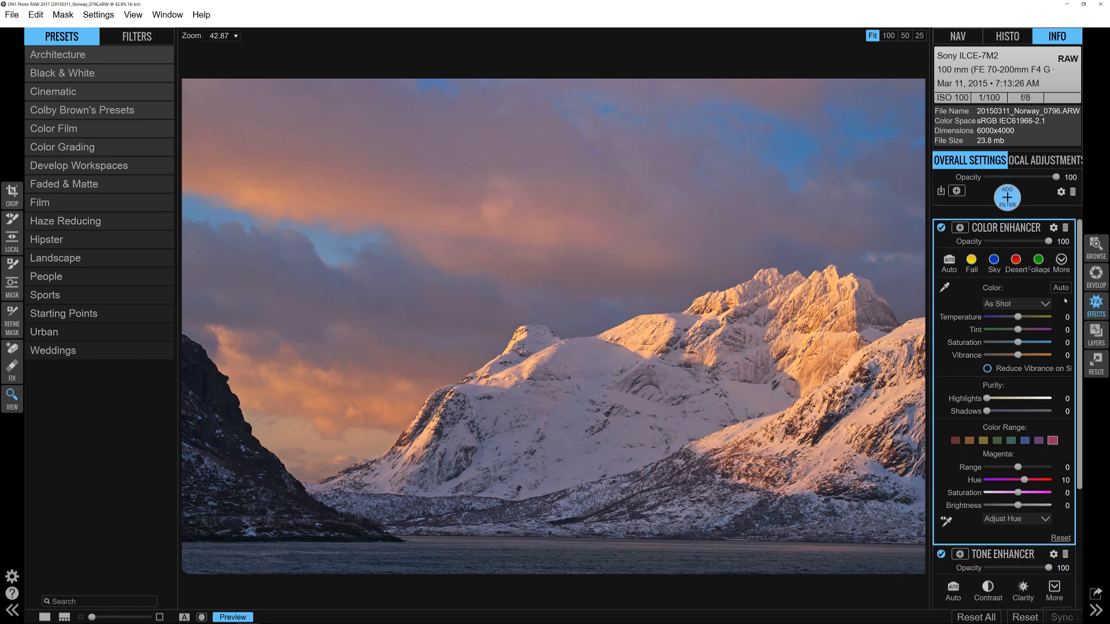
Increase the saturation of the purple and magenta color ranges in the Color Enhancer filter
{"action": "left_click", "coordinate": [1039, 441]}
{"action": "left_click", "coordinate": [1053, 441]}
{"action": "left_click", "coordinate": [1039, 440]}
{"action": "left_click_drag", "start_coordinate": [1017, 493], "coordinate": [1026, 493]}
{"action": "left_click", "coordinate": [1052, 441]}
{"action": "left_click_drag", "start_coordinate": [1021, 494], "coordinate": [1035, 494]}
Add a Sharpening filter and create a luminosity mask for it
{"action": "left_click", "coordinate": [1000, 198]}
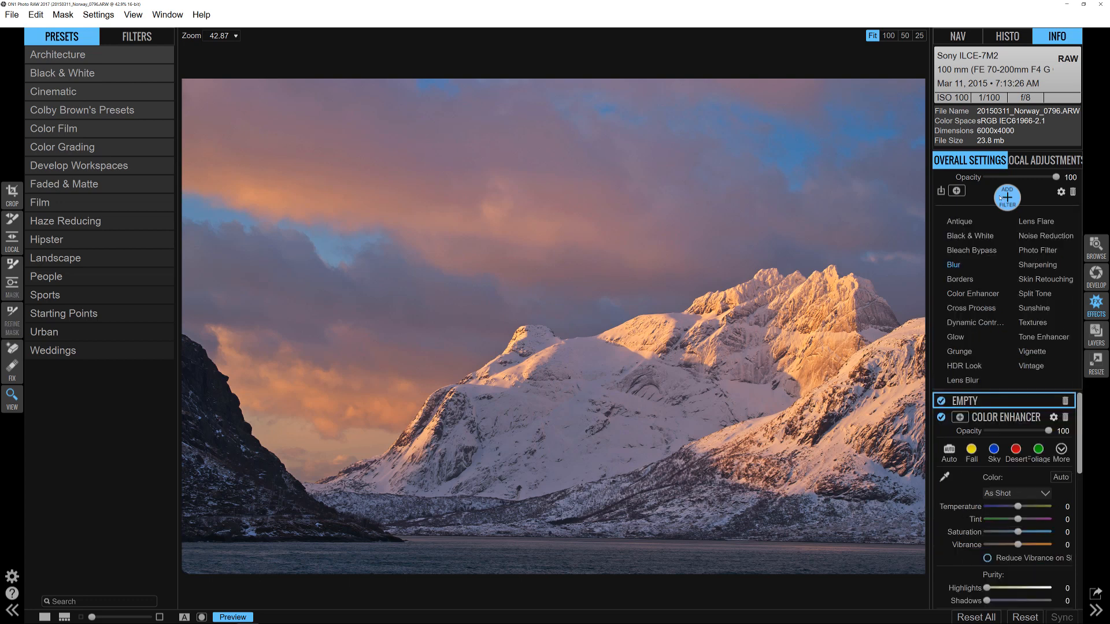
{"action": "left_click", "coordinate": [1038, 265]}
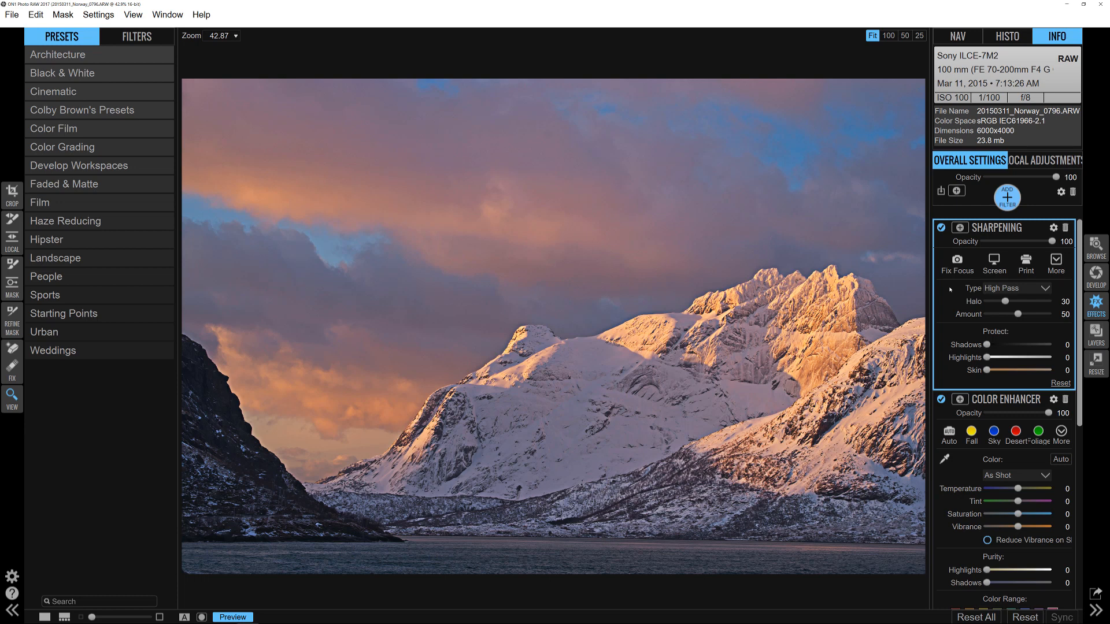
{"action": "left_click", "coordinate": [960, 228]}
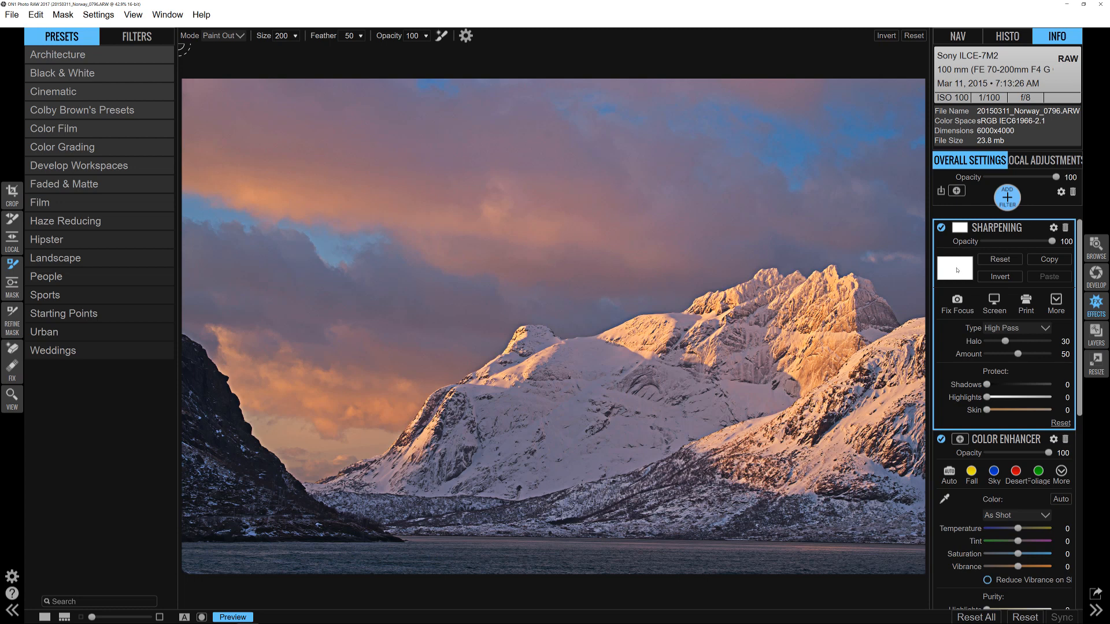
{"action": "right_click", "coordinate": [957, 269]}
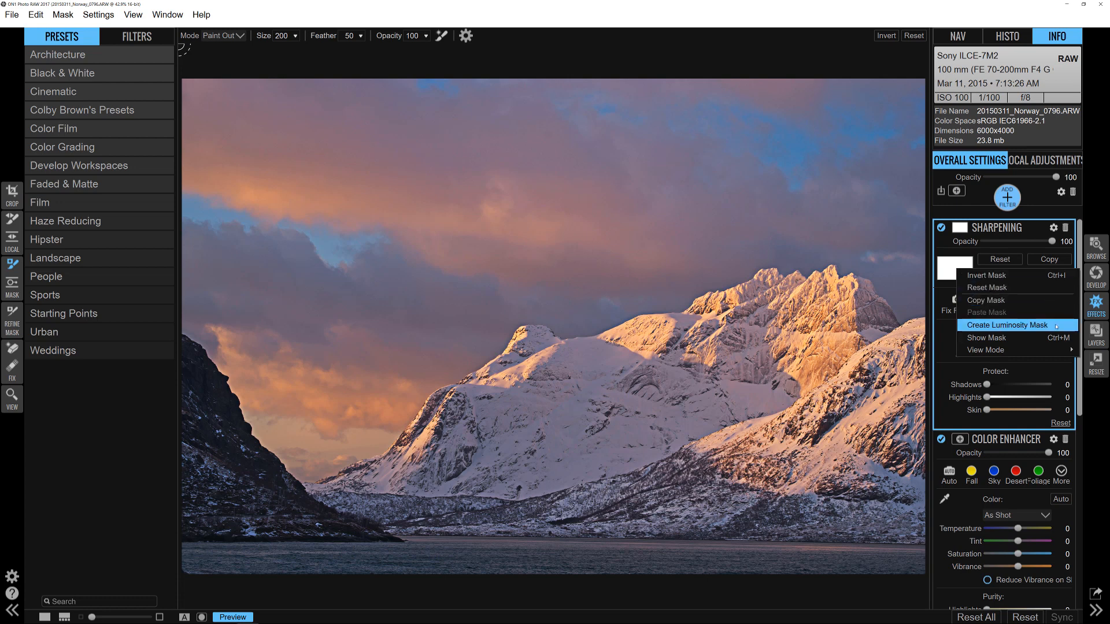
{"action": "left_click", "coordinate": [1056, 327]}
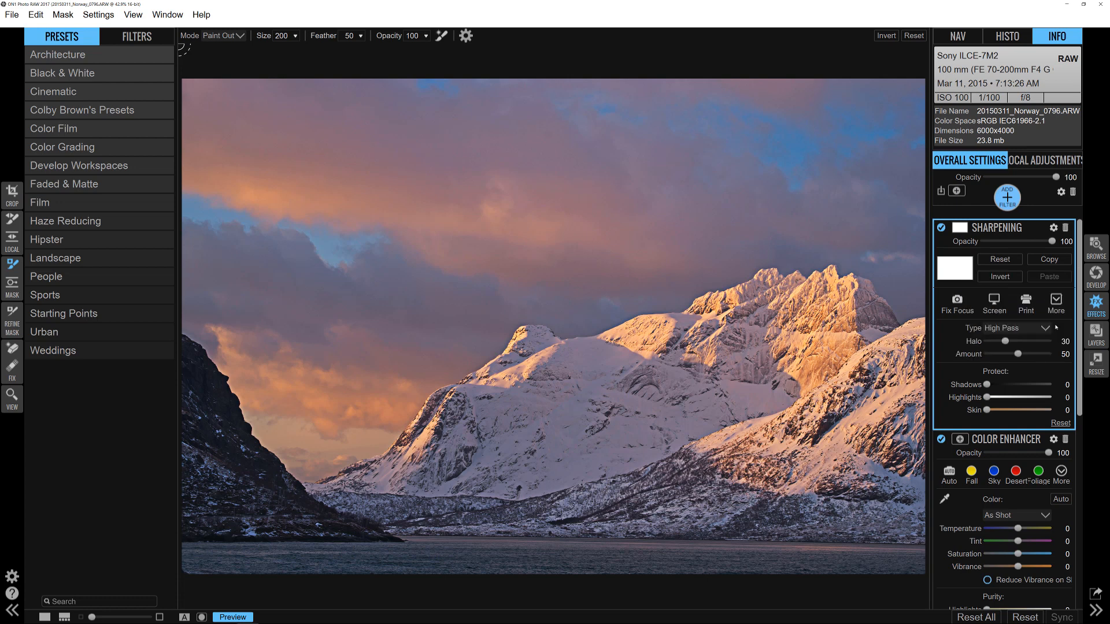
Show the Sharpening filter's luminosity mask over the image to inspect it, then hide it again
{"action": "right_click", "coordinate": [958, 270]}
{"action": "left_click", "coordinate": [958, 341]}
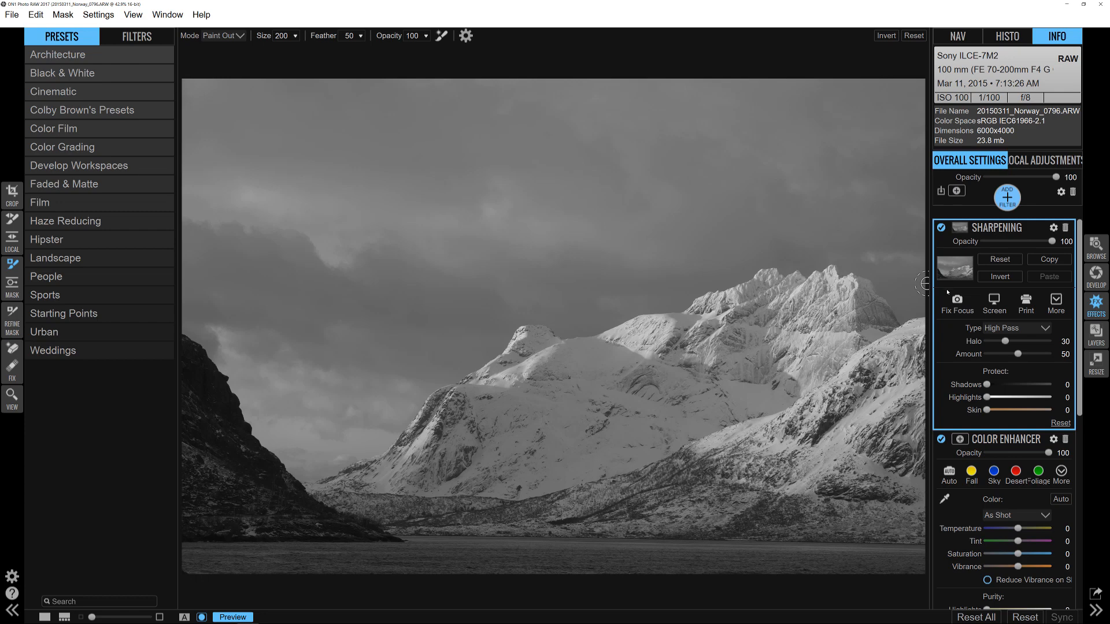
{"action": "right_click", "coordinate": [955, 273]}
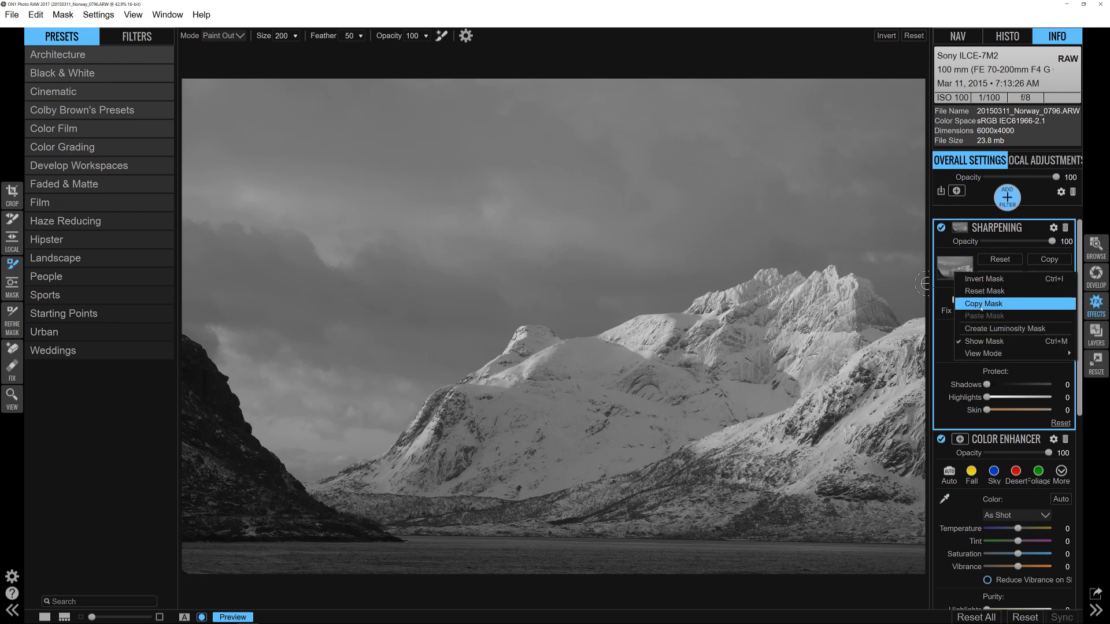
{"action": "left_click", "coordinate": [1012, 342]}
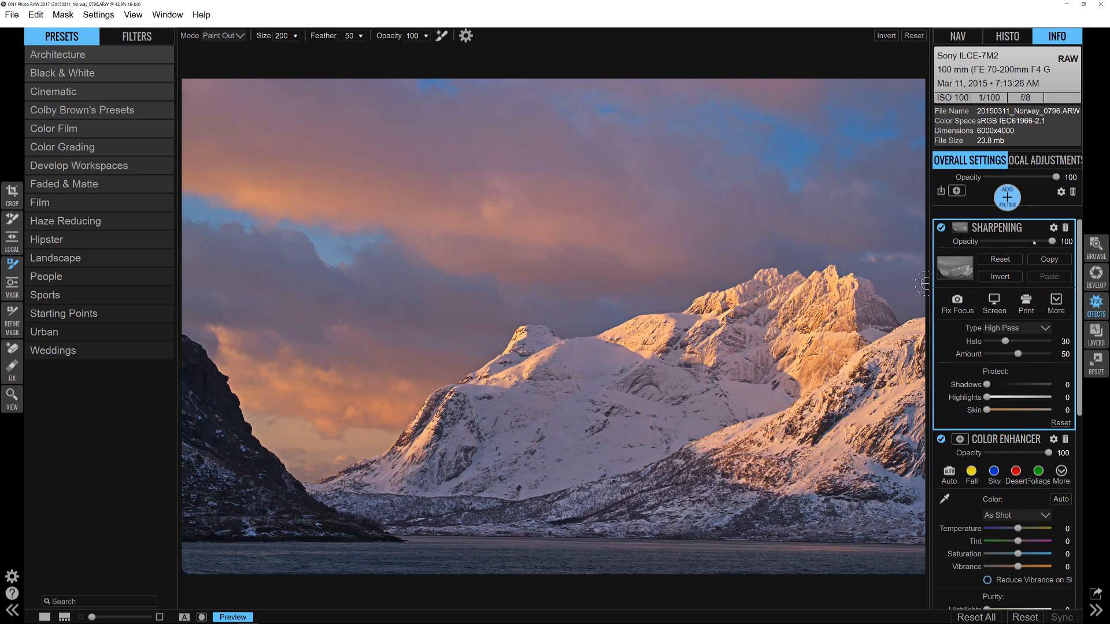
Reduce the Sharpening filter's opacity to 57, comparing the mountain at 100% with the filter off and on
{"action": "left_click_drag", "start_coordinate": [1026, 242], "coordinate": [1014, 242]}
{"action": "left_click", "coordinate": [971, 40]}
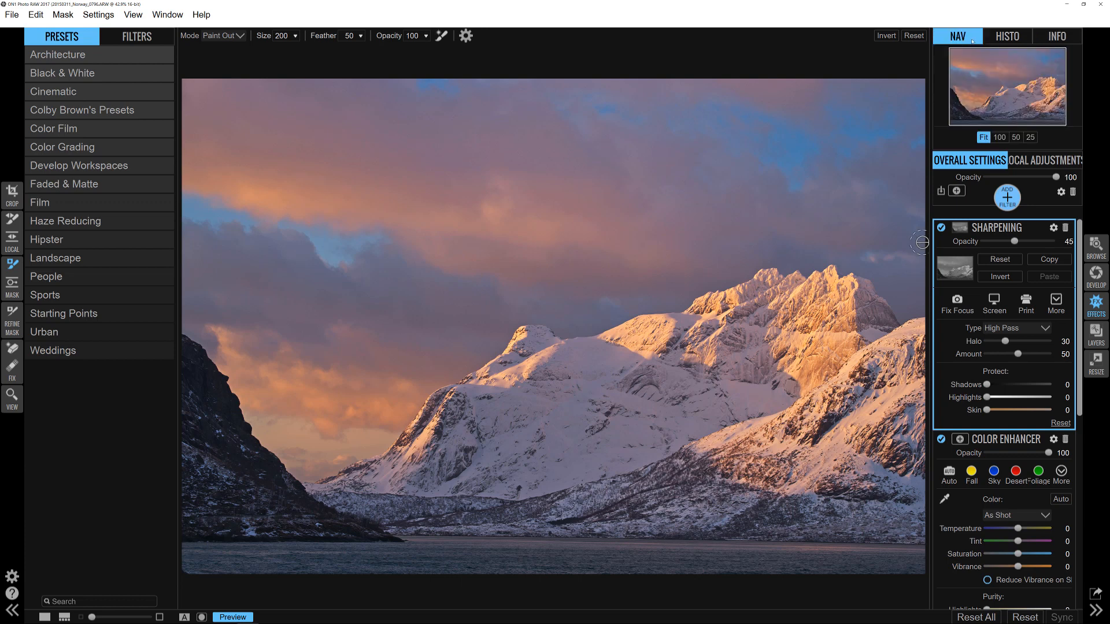
{"action": "left_click", "coordinate": [998, 138]}
{"action": "left_click_drag", "start_coordinate": [1008, 86], "coordinate": [1041, 85]}
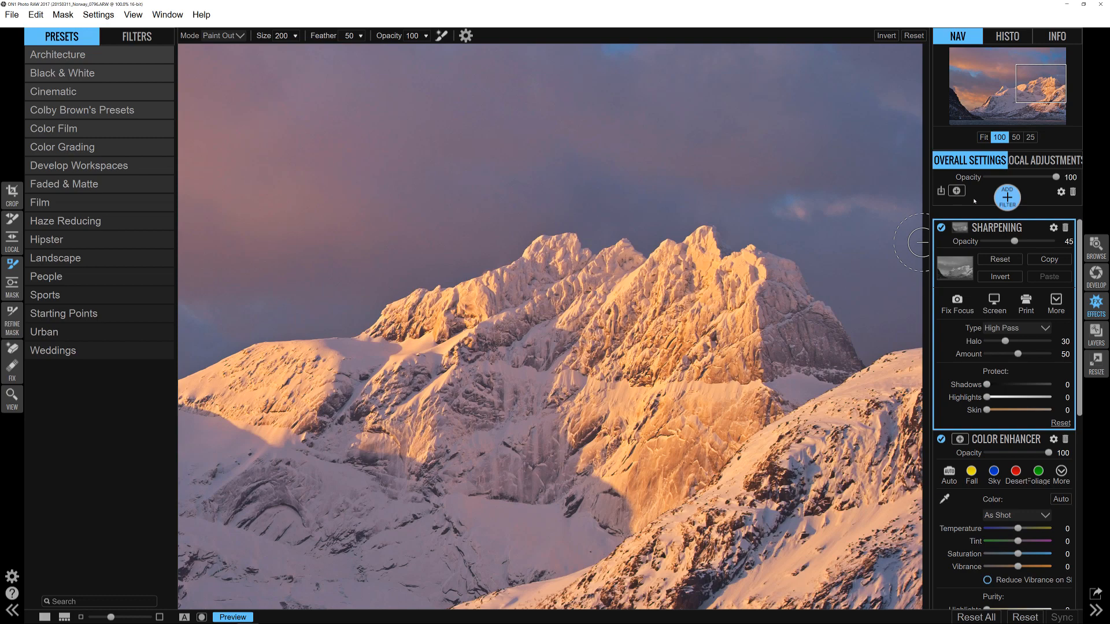
{"action": "left_click", "coordinate": [941, 228]}
{"action": "left_click", "coordinate": [942, 228]}
{"action": "mouse_move", "coordinate": [1014, 241]}
{"action": "left_mouse_down"}
{"action": "mouse_move", "coordinate": [1035, 243]}
{"action": "mouse_move", "coordinate": [1022, 245]}
{"action": "left_mouse_up"}
{"action": "left_click", "coordinate": [982, 138]}
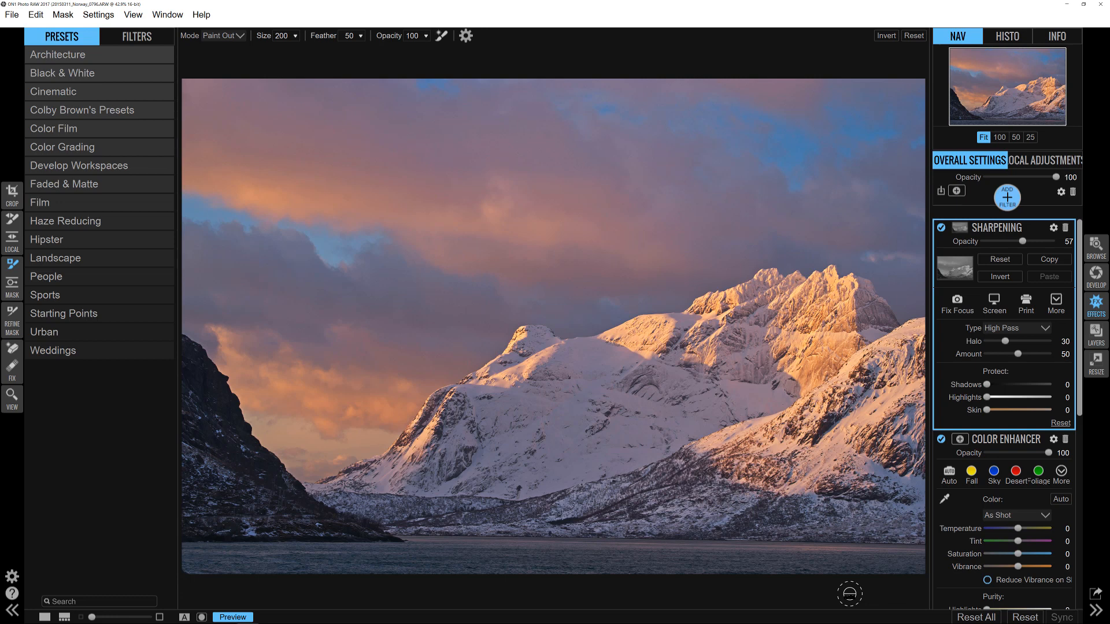
{"action": "key", "text": "z"}
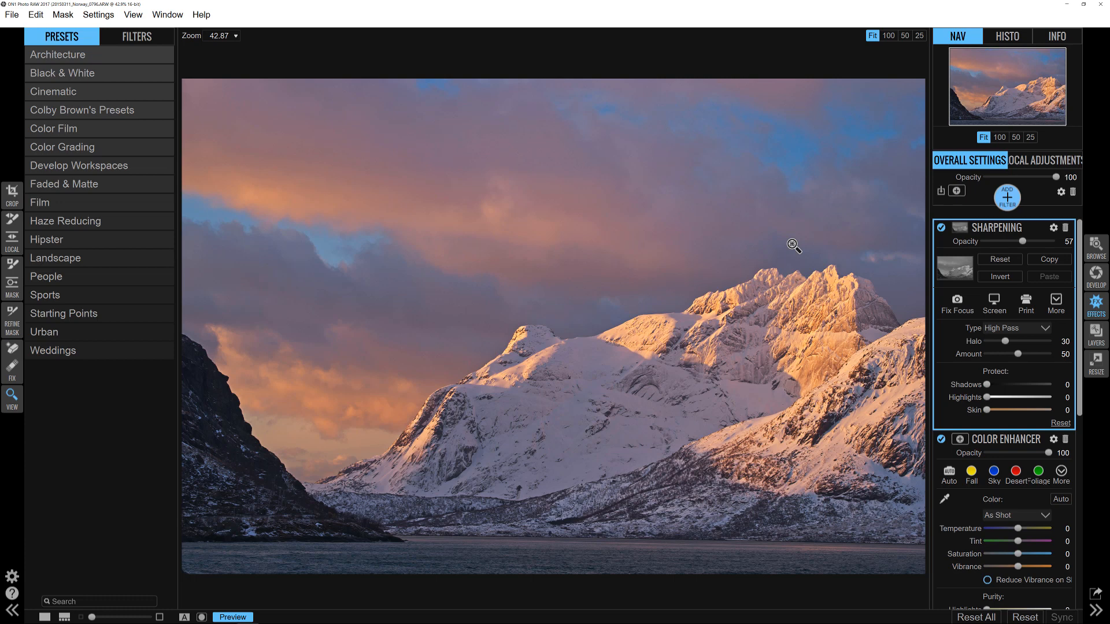
Set the local adjustment layer's Exposure to 0 and Highlights to -18, and compare the edited photo with the original
{"action": "left_click", "coordinate": [1054, 162]}
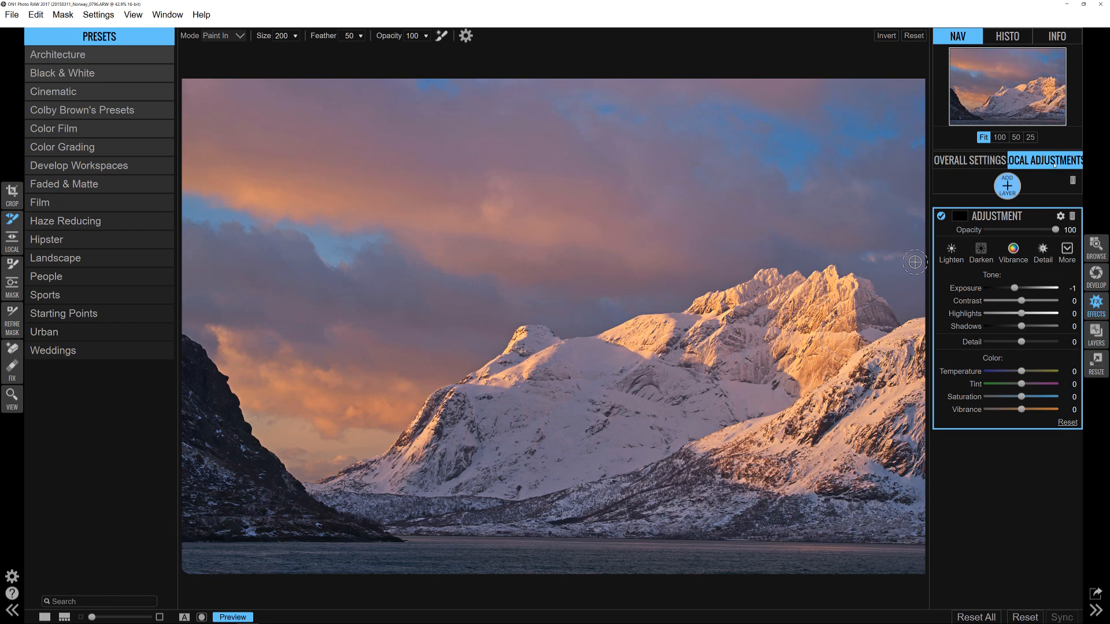
{"action": "left_click", "coordinate": [1069, 287]}
{"action": "type", "text": "0"}
{"action": "key", "text": "Return"}
{"action": "left_click_drag", "start_coordinate": [1021, 313], "coordinate": [1008, 312]}
{"action": "mouse_move", "coordinate": [1009, 314]}
{"action": "left_mouse_down"}
{"action": "mouse_move", "coordinate": [1039, 314]}
{"action": "mouse_move", "coordinate": [999, 315]}
{"action": "mouse_move", "coordinate": [1007, 317]}
{"action": "left_mouse_up"}
{"action": "left_click", "coordinate": [245, 618]}
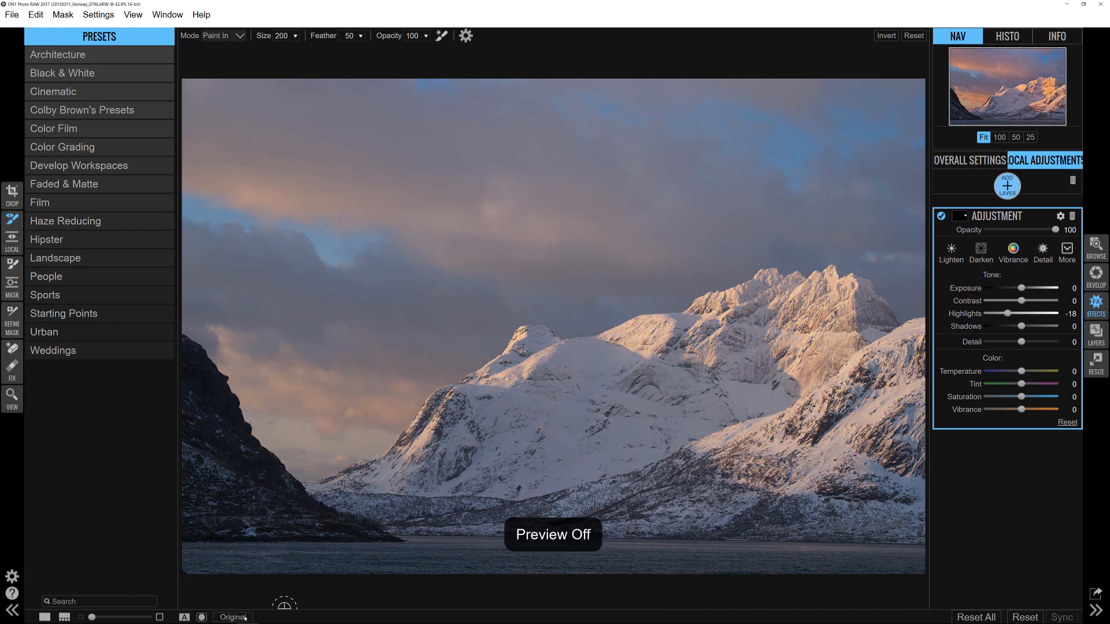
{"action": "left_click", "coordinate": [245, 618]}
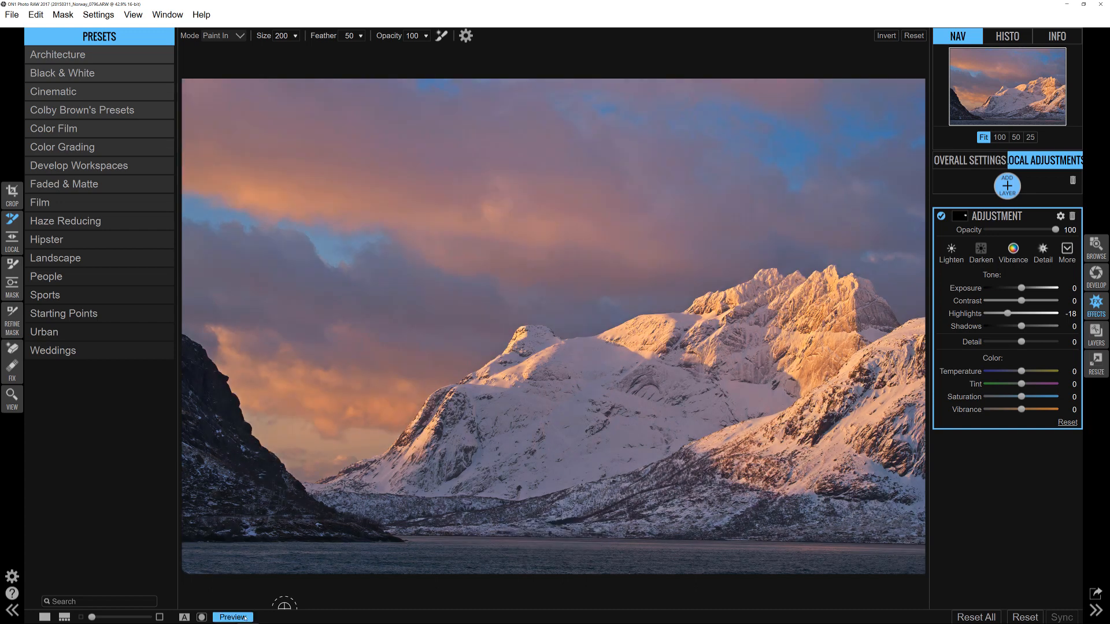